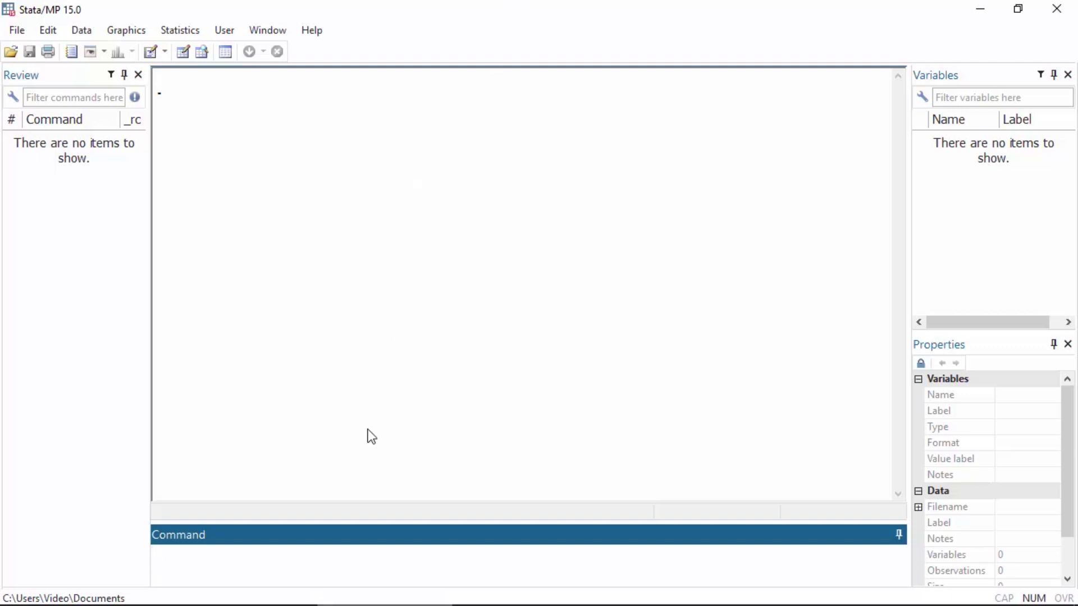
Drag DataClean.dta from the MyProject folder into Stata to load its 21 variables.
{"action": "left_click", "coordinate": [221, 598]}
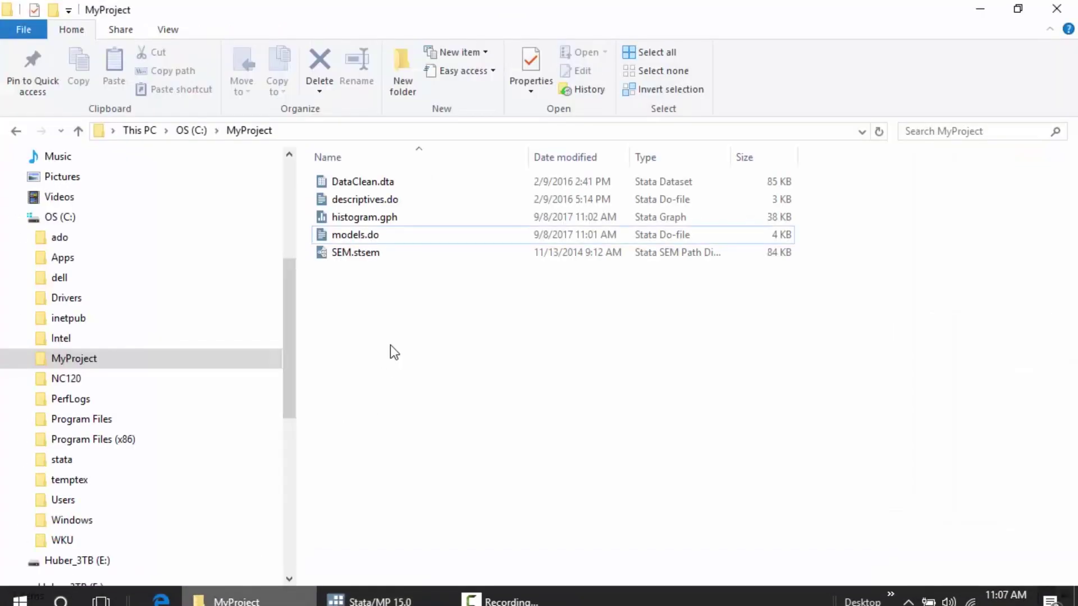
{"action": "left_click", "coordinate": [353, 184]}
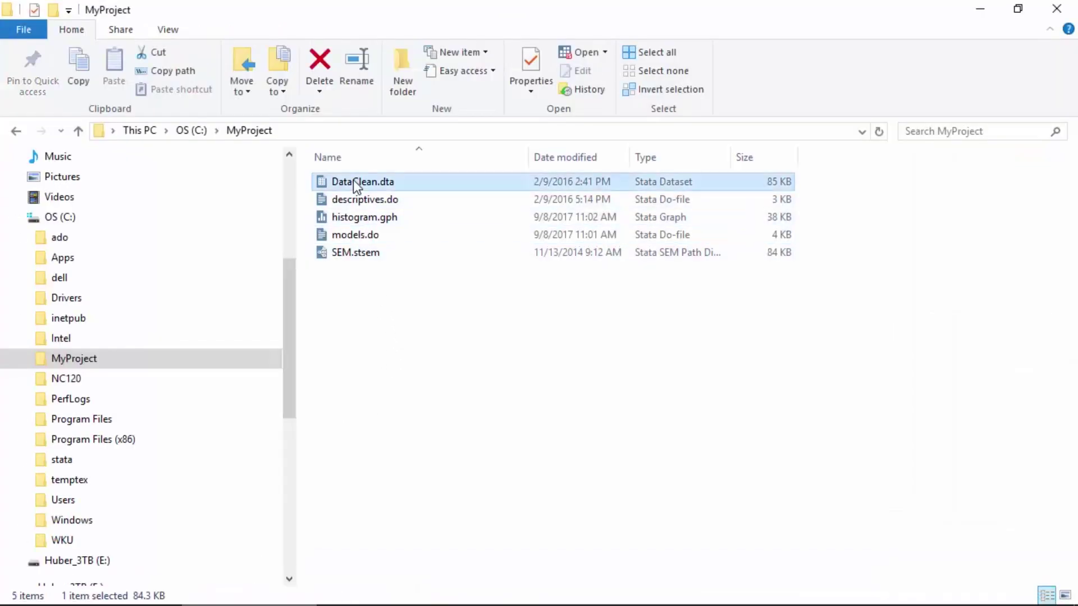
{"action": "mouse_move", "coordinate": [343, 178]}
{"action": "left_mouse_down"}
{"action": "mouse_move", "coordinate": [455, 600]}
{"action": "mouse_move", "coordinate": [402, 355]}
{"action": "left_mouse_up"}
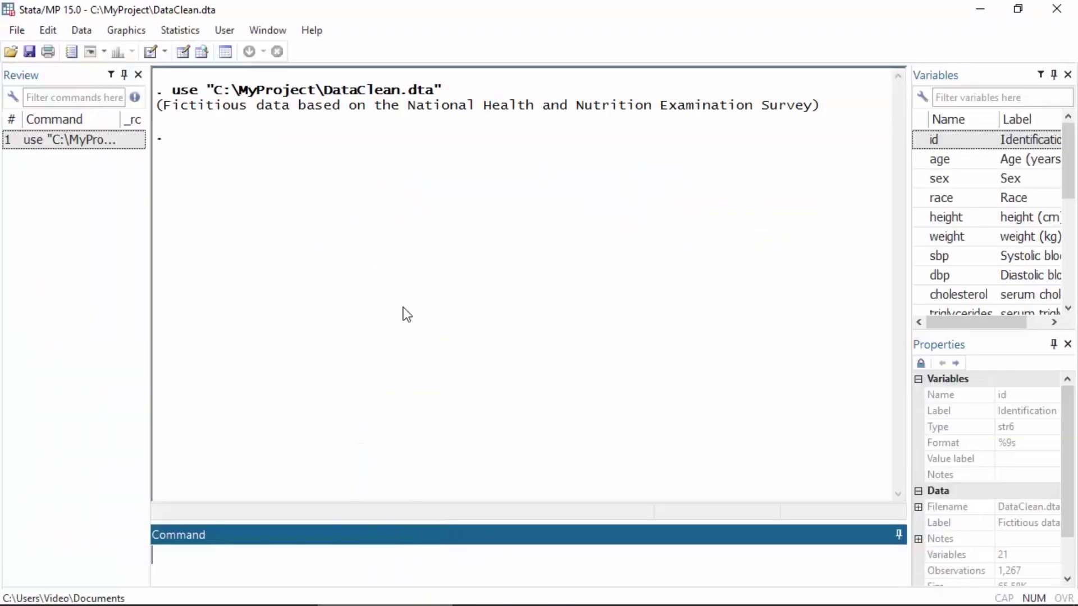
Drag histogram.gph into Stata to show the systolic blood pressure histogram, then close it.
{"action": "left_click", "coordinate": [268, 596]}
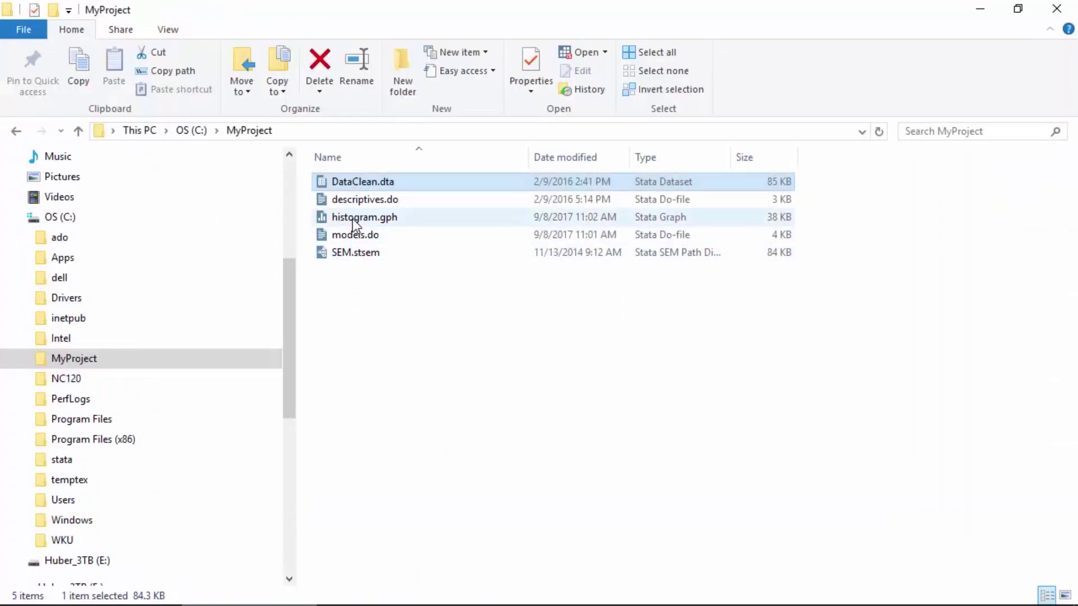
{"action": "left_click_drag", "start_coordinate": [353, 220], "coordinate": [410, 552]}
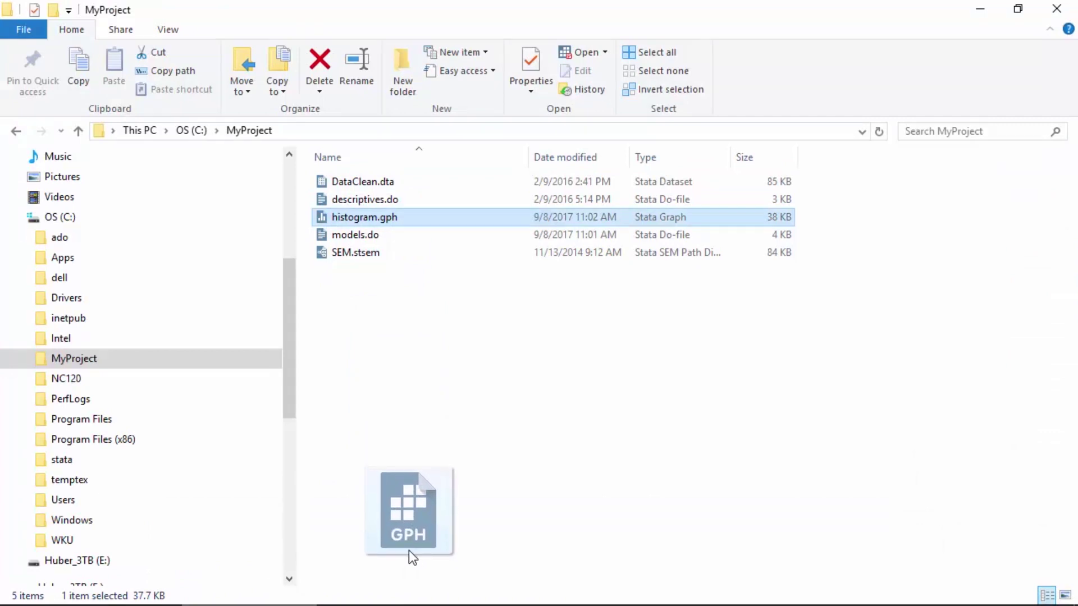
{"action": "left_click_drag", "start_coordinate": [409, 551], "coordinate": [412, 422]}
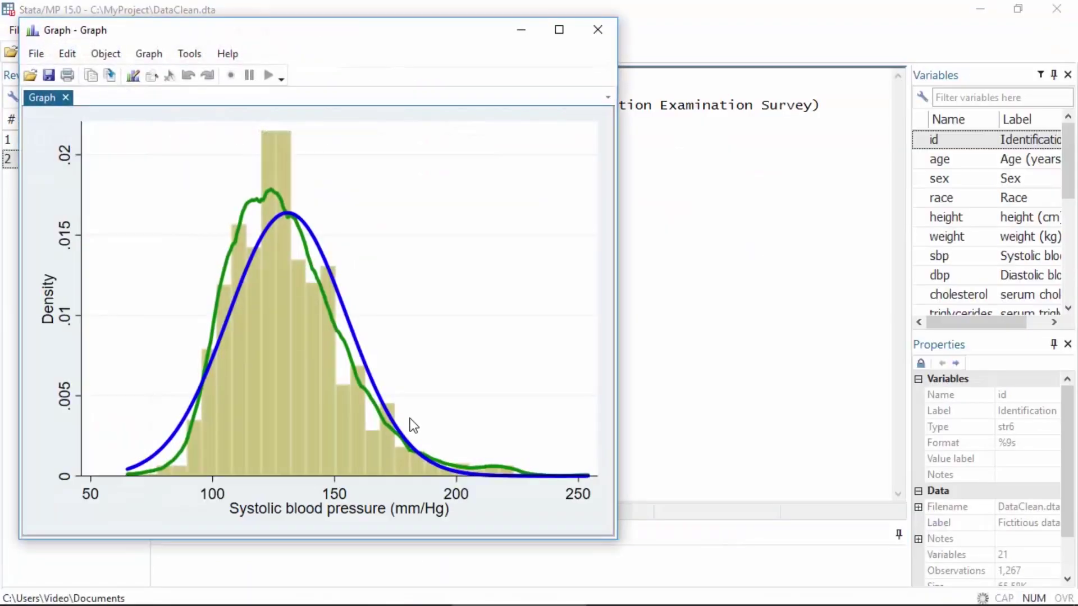
{"action": "left_click", "coordinate": [595, 29]}
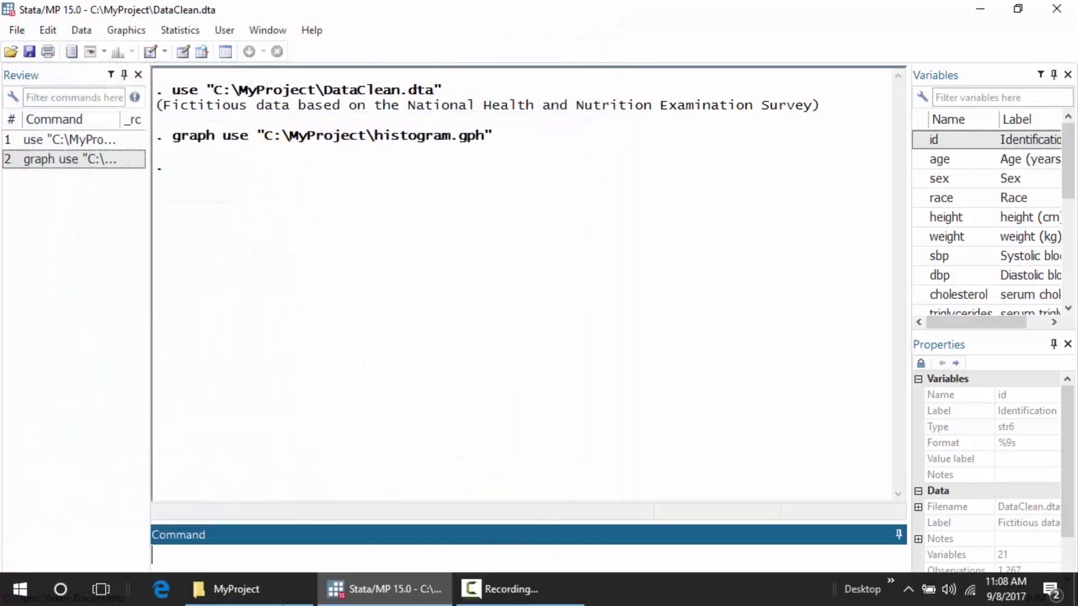
Drag SEM.stsem into Stata to show the fygpa path diagram in SEM Builder, then close it.
{"action": "left_click", "coordinate": [244, 590]}
{"action": "left_click_drag", "start_coordinate": [342, 254], "coordinate": [416, 602]}
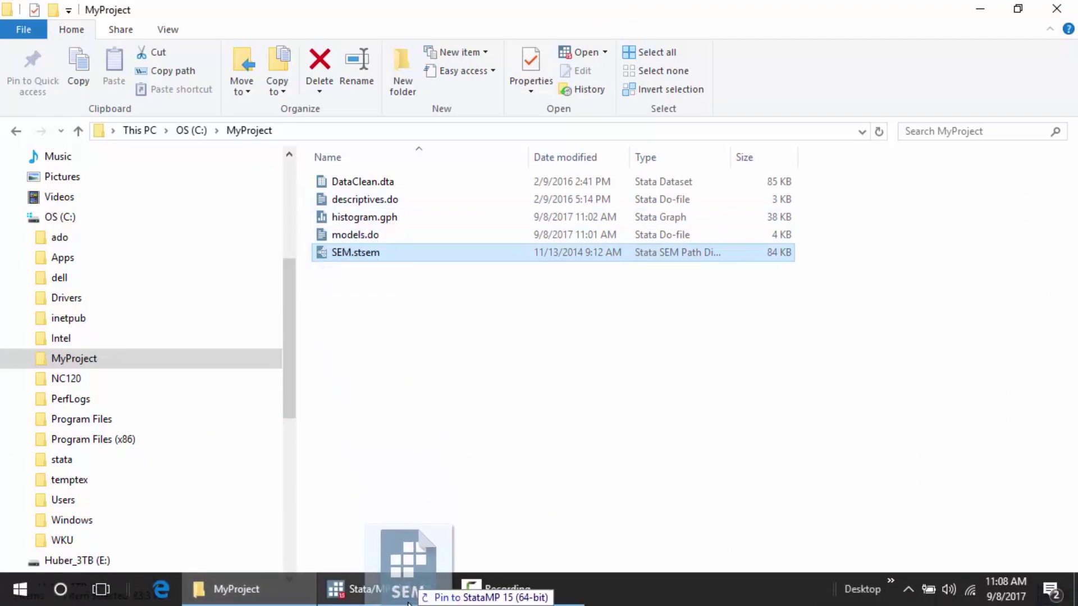
{"action": "left_click_drag", "start_coordinate": [418, 602], "coordinate": [410, 494]}
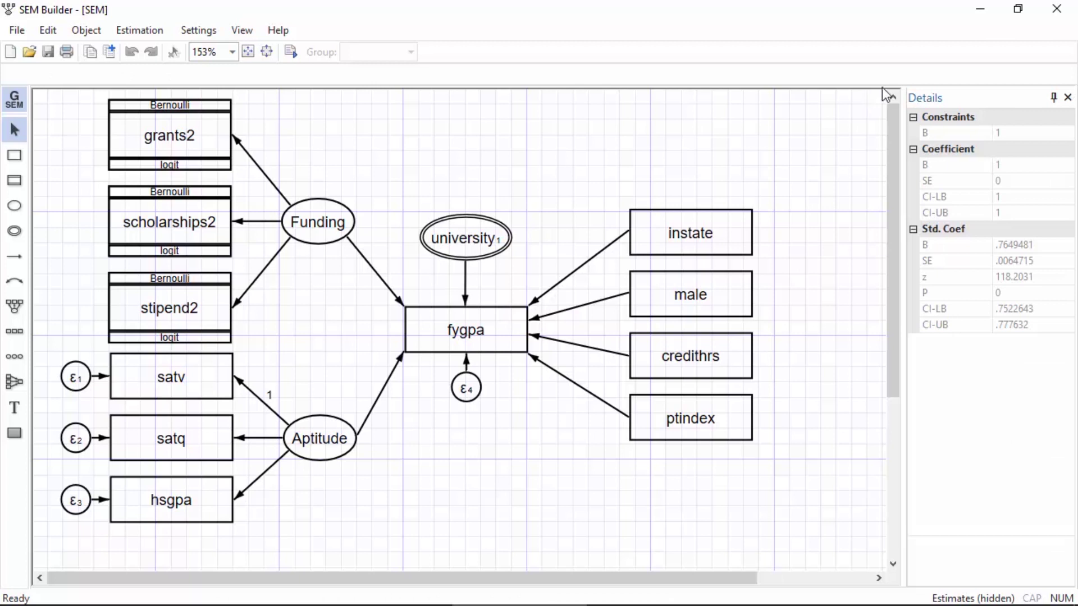
{"action": "left_click", "coordinate": [1059, 14]}
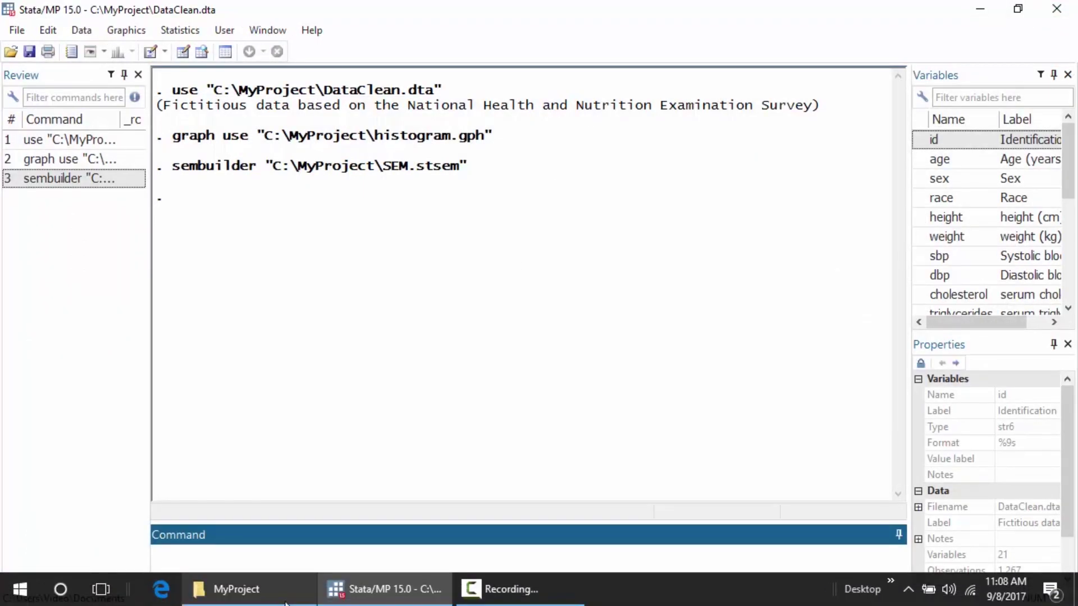
Drag descriptives.do into Stata's Do-file Editor, move the editor right, and return to MyProject.
{"action": "left_click", "coordinate": [269, 588]}
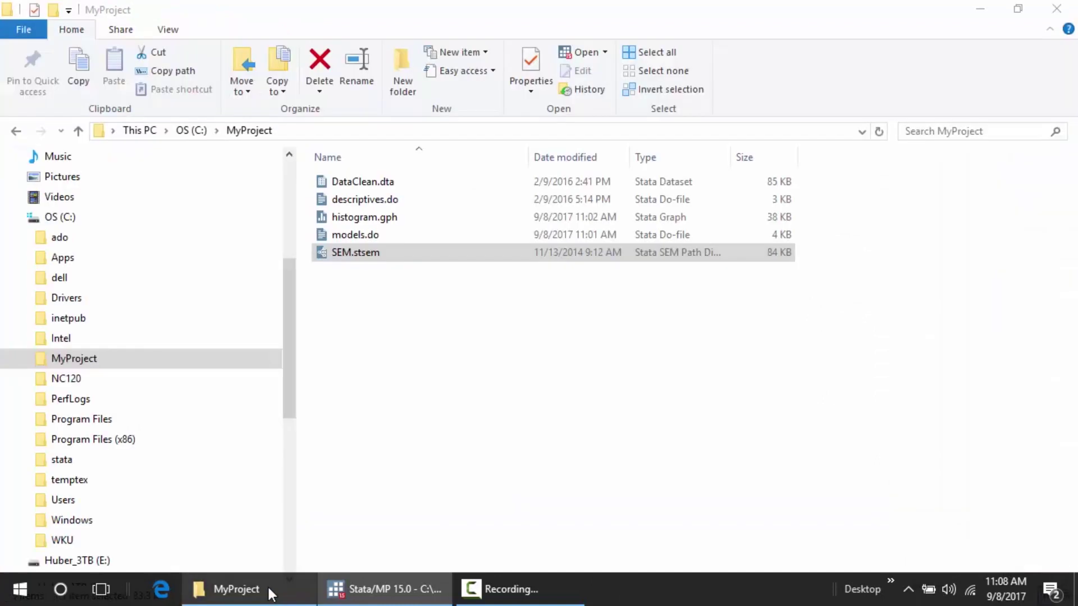
{"action": "left_click", "coordinate": [357, 204]}
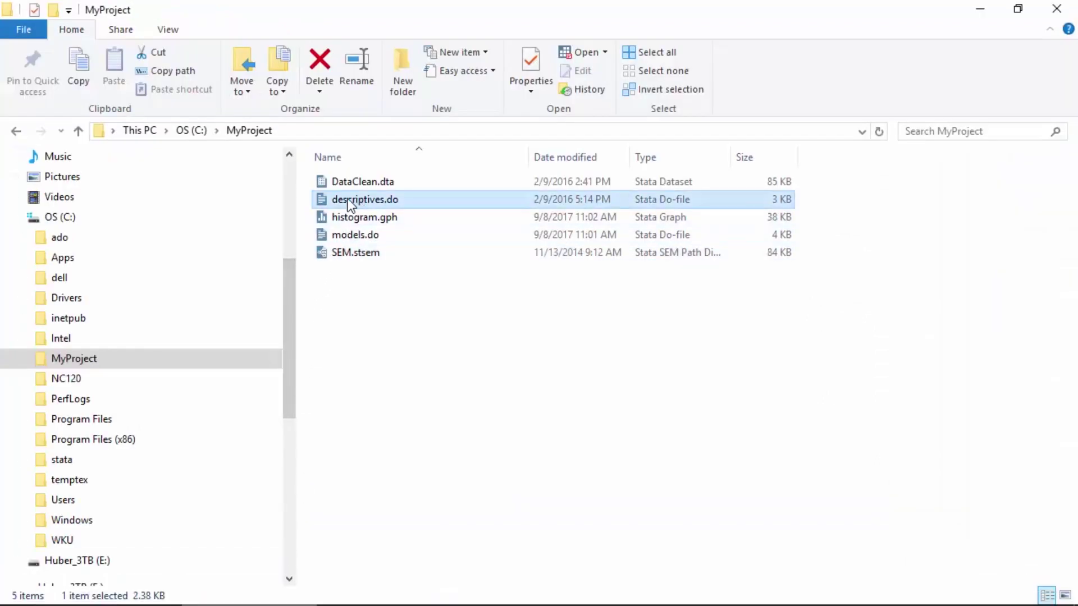
{"action": "mouse_move", "coordinate": [350, 202]}
{"action": "left_mouse_down"}
{"action": "mouse_move", "coordinate": [437, 590]}
{"action": "mouse_move", "coordinate": [419, 453]}
{"action": "left_mouse_up"}
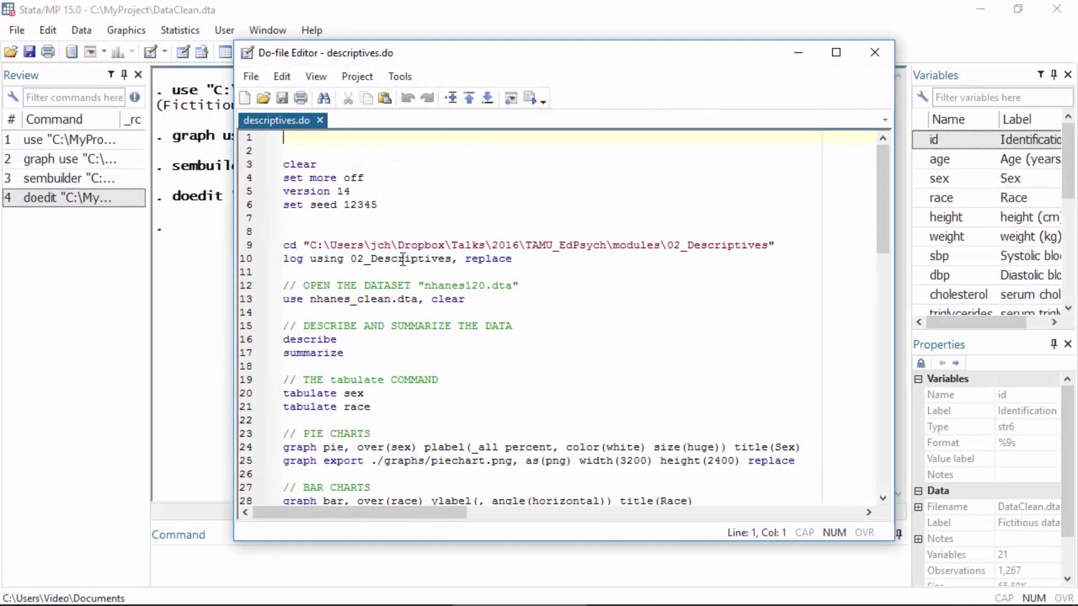
{"action": "left_click_drag", "start_coordinate": [445, 57], "coordinate": [603, 52]}
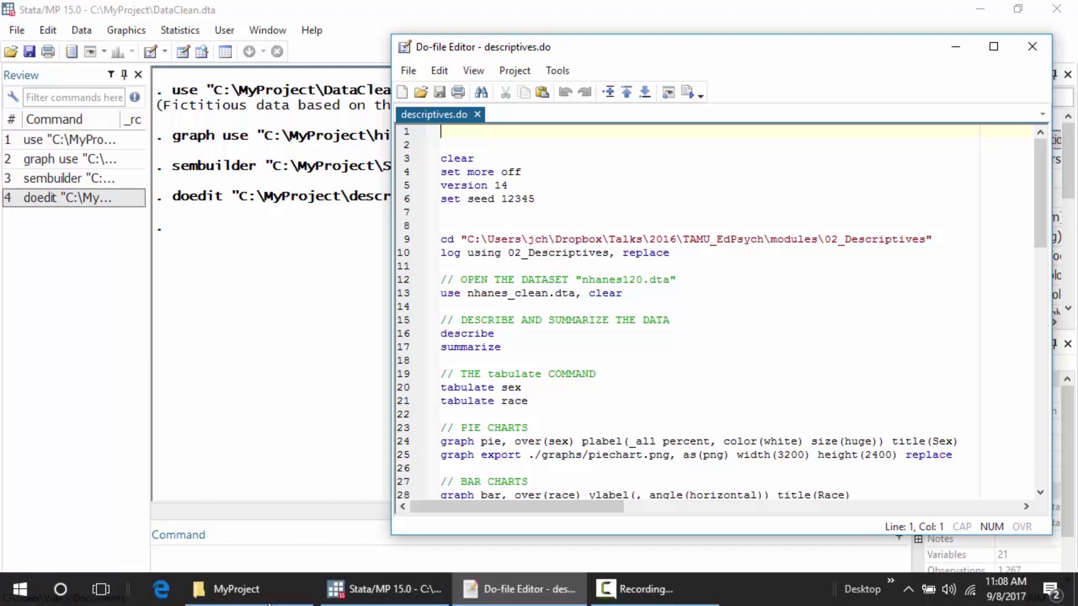
{"action": "left_click", "coordinate": [246, 589]}
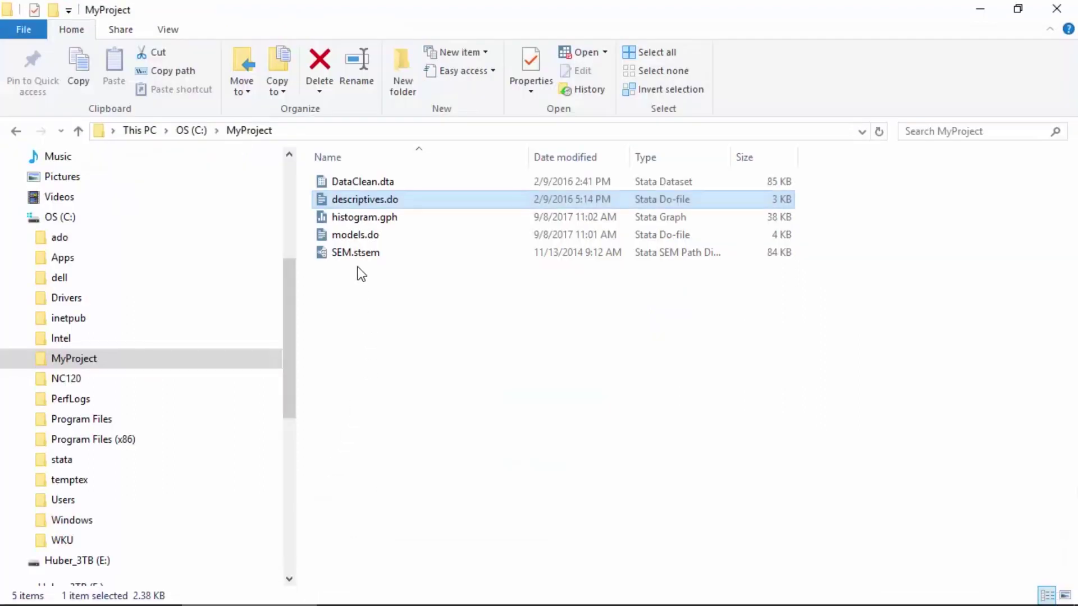
Drag models.do into Stata to open a separate Do-file Editor, then close that editor.
{"action": "left_click", "coordinate": [354, 238]}
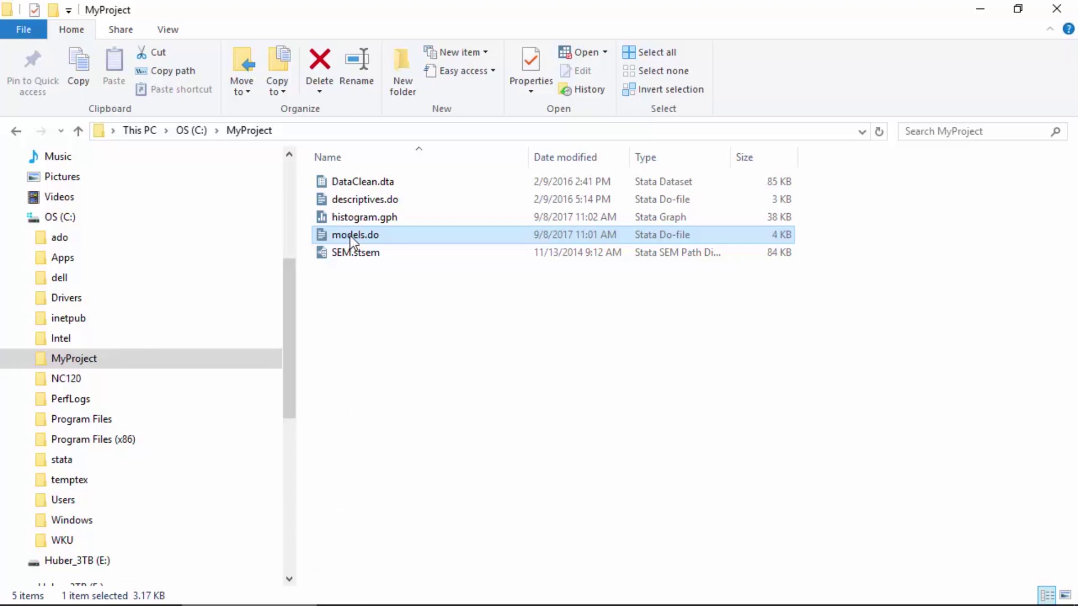
{"action": "mouse_move", "coordinate": [349, 236]}
{"action": "left_mouse_down"}
{"action": "mouse_move", "coordinate": [379, 383]}
{"action": "mouse_move", "coordinate": [387, 599]}
{"action": "mouse_move", "coordinate": [365, 390]}
{"action": "left_mouse_up"}
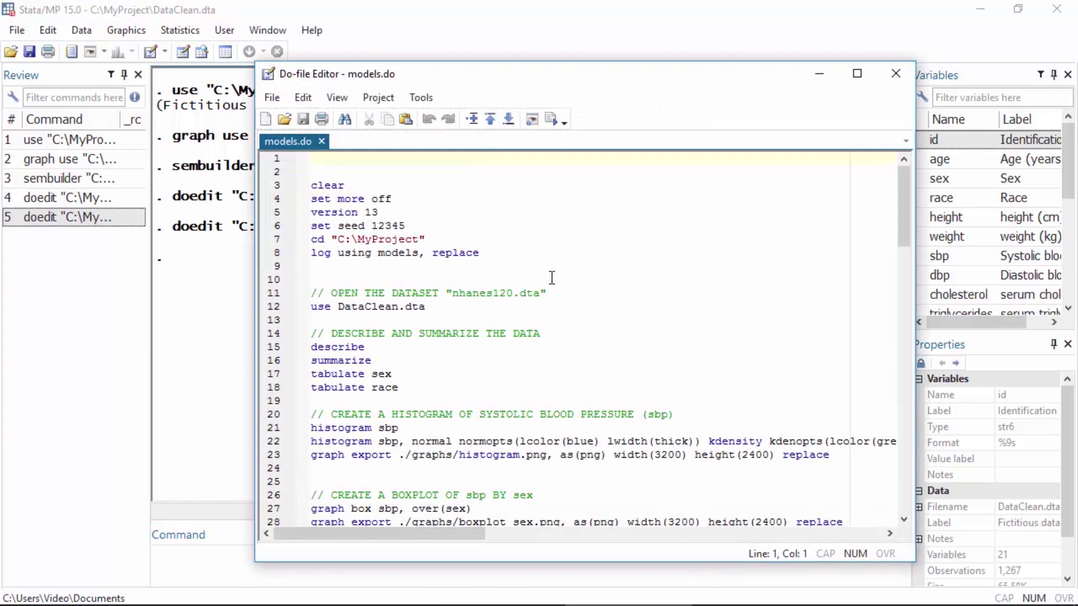
{"action": "left_click", "coordinate": [898, 83]}
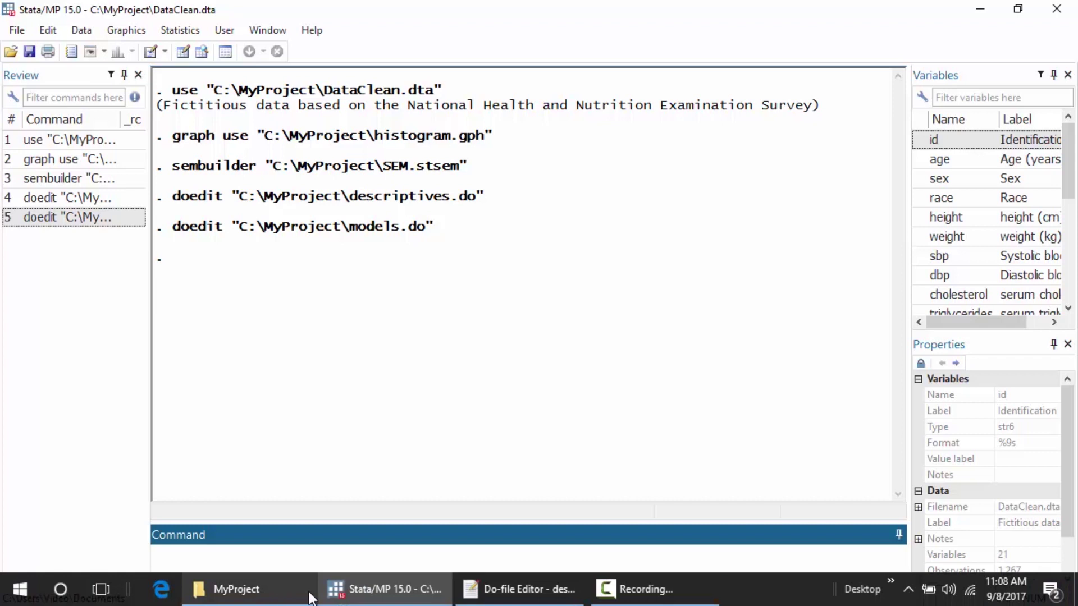
Drag models.do onto the open Do-file Editor as a tab beside descriptives.do and focus its script.
{"action": "left_click", "coordinate": [278, 591]}
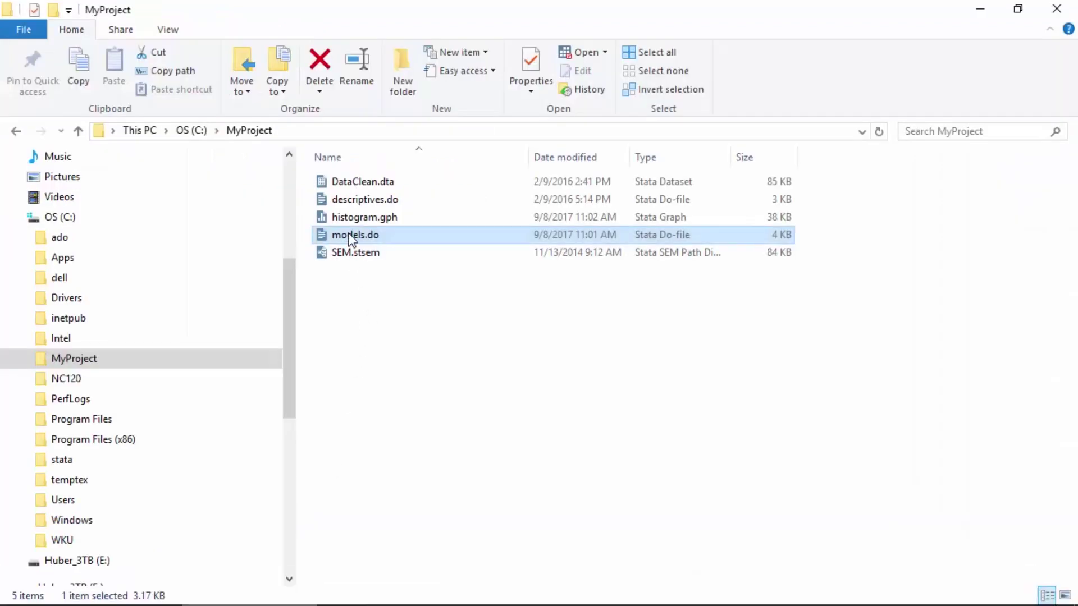
{"action": "mouse_move", "coordinate": [348, 233]}
{"action": "left_mouse_down"}
{"action": "mouse_move", "coordinate": [375, 448]}
{"action": "mouse_move", "coordinate": [531, 492]}
{"action": "mouse_move", "coordinate": [606, 234]}
{"action": "left_mouse_up"}
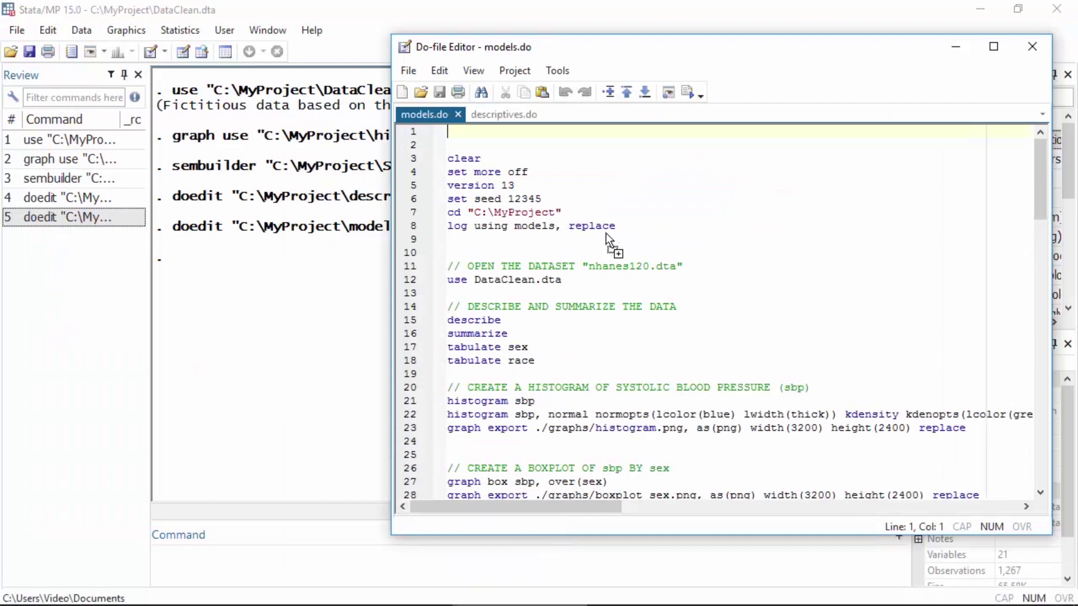
{"action": "left_click", "coordinate": [503, 114]}
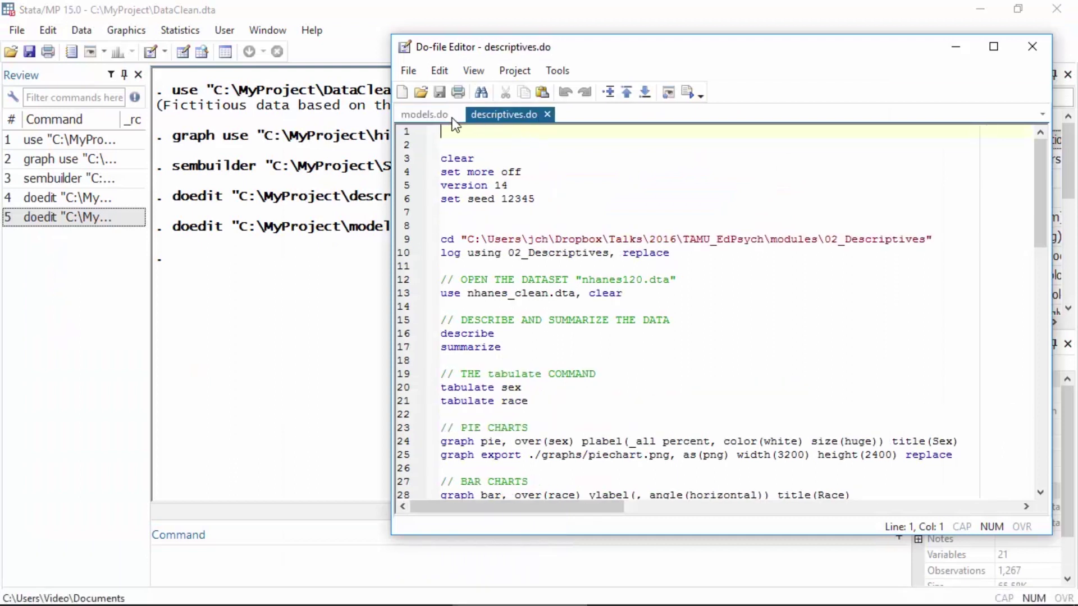
{"action": "left_click", "coordinate": [422, 114]}
{"action": "left_click", "coordinate": [528, 171]}
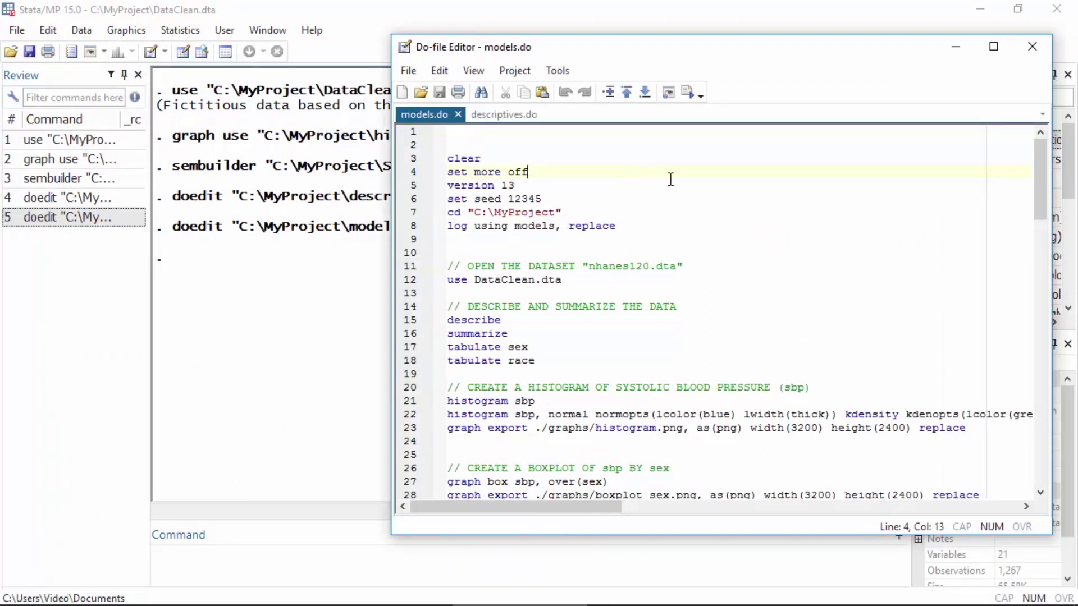